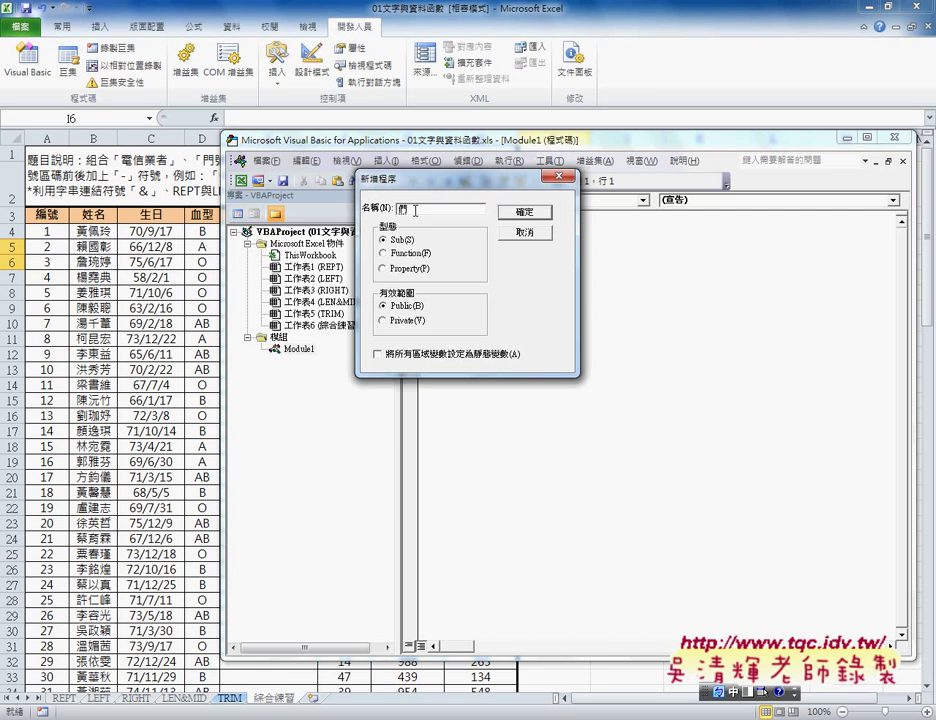
Insert a Public Sub named 門號 and place the cursor on its blank inner line.
type("號")
left_click(524, 212)
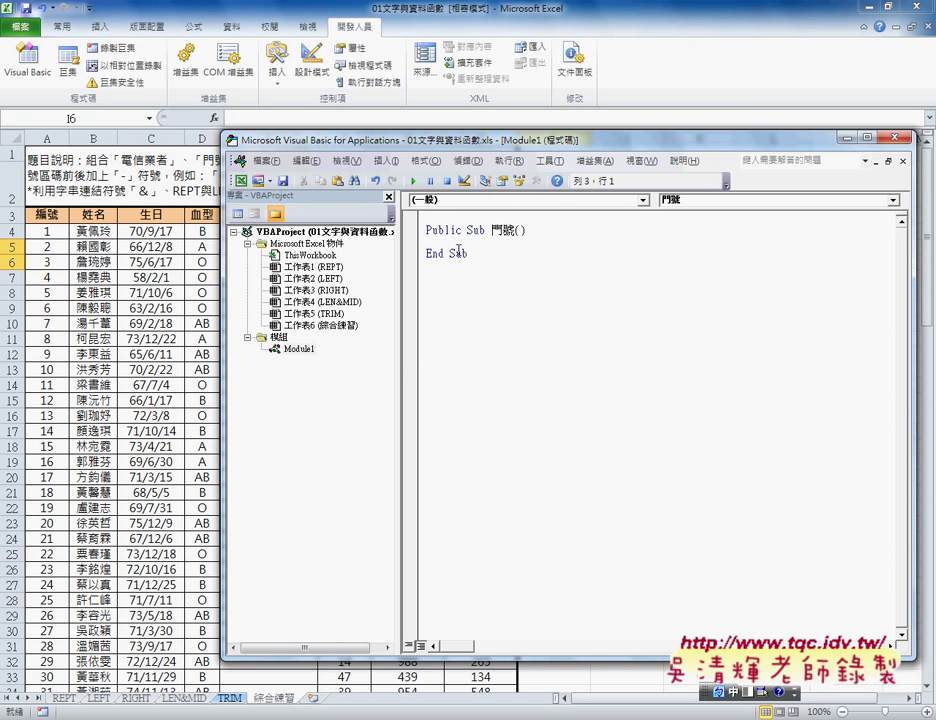
double_click(469, 231)
mouse_move(491, 231)
left_mouse_down()
mouse_move(514, 231)
mouse_move(424, 252)
left_mouse_up()
left_click(480, 231)
left_click(457, 255)
left_click_drag(472, 254, 430, 254)
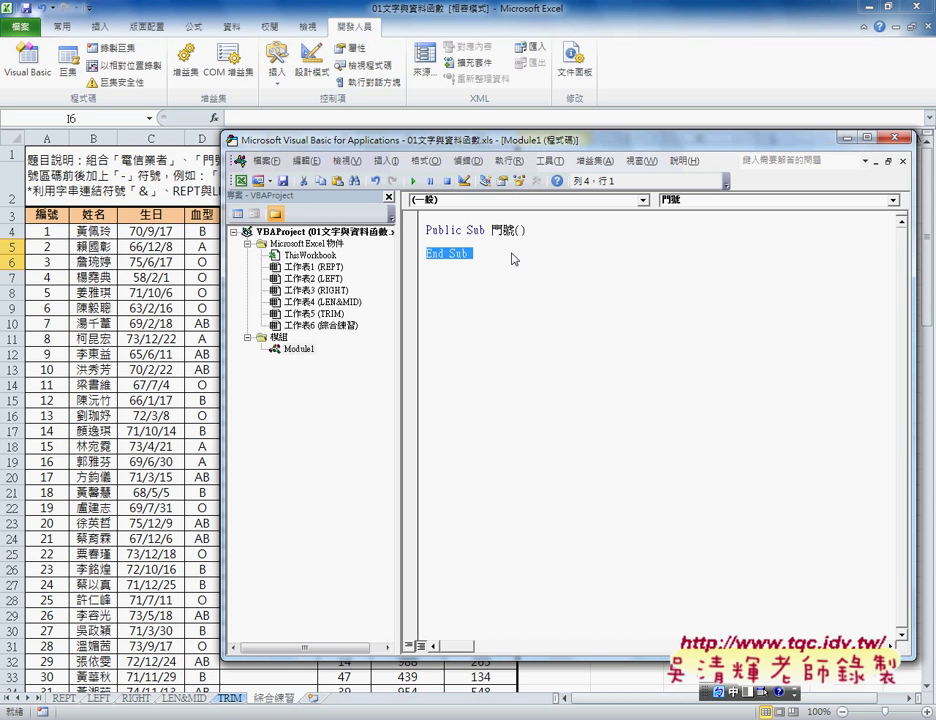
left_click(497, 228)
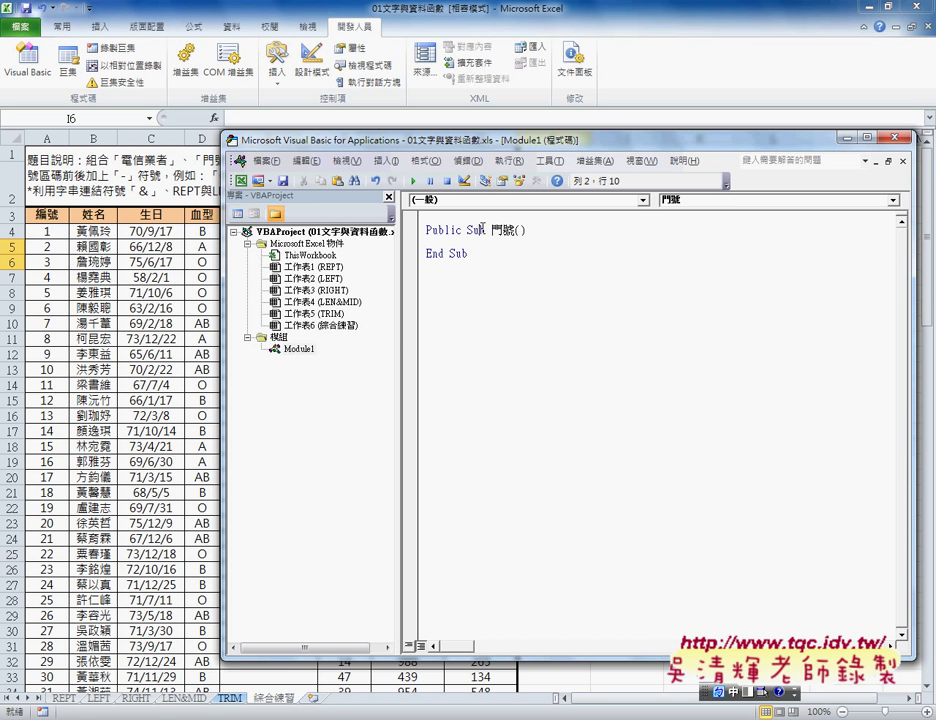
left_click(480, 240)
Indent the procedure's blank line and narrow the project pane.
key("Tab")
left_click_drag(396, 320, 312, 320)
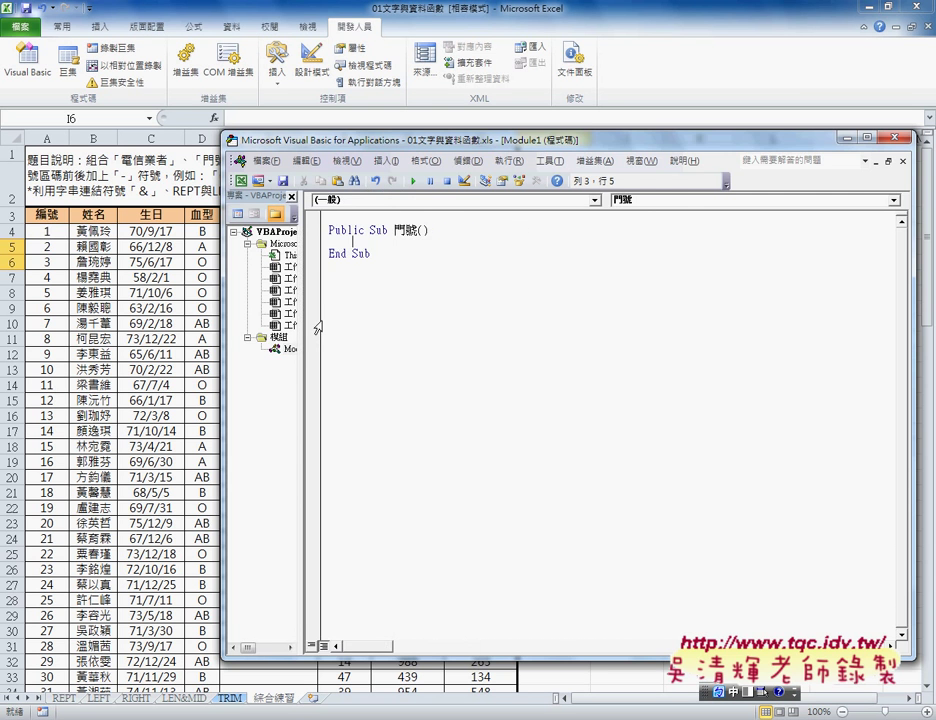
left_click_drag(399, 148, 533, 151)
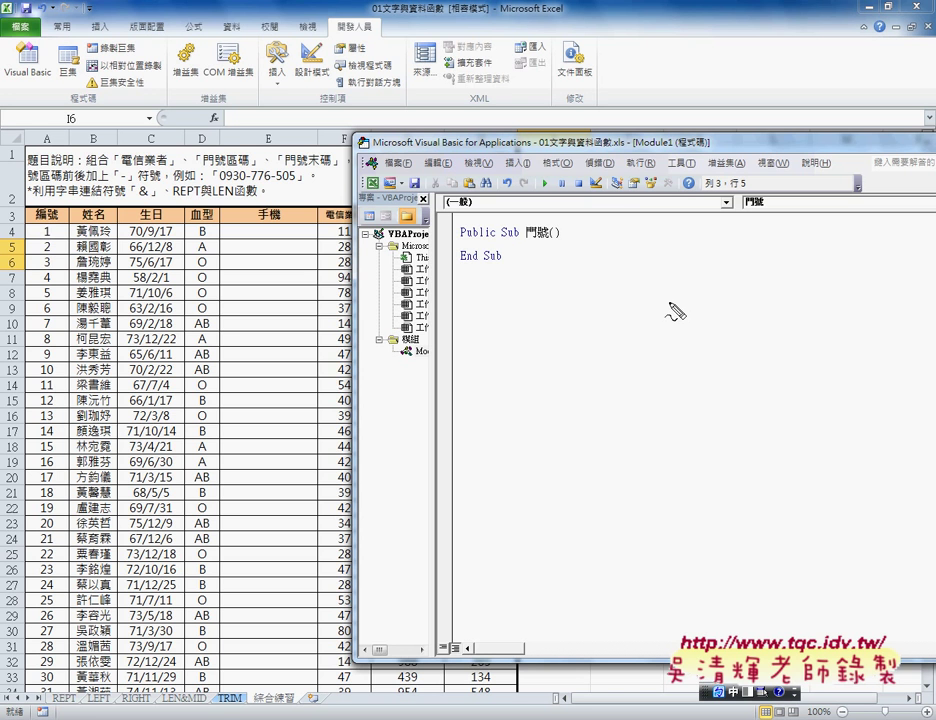
Shift the editor window right so the worksheet's 手機 column shows beside the code.
mouse_move(592, 292)
left_mouse_down()
mouse_move(603, 313)
mouse_move(614, 311)
left_mouse_up()
mouse_move(629, 296)
left_mouse_down()
mouse_move(650, 296)
mouse_move(665, 315)
left_mouse_up()
mouse_move(683, 300)
left_mouse_down()
mouse_move(716, 300)
mouse_move(705, 319)
left_mouse_up()
left_click_drag(742, 283, 742, 322)
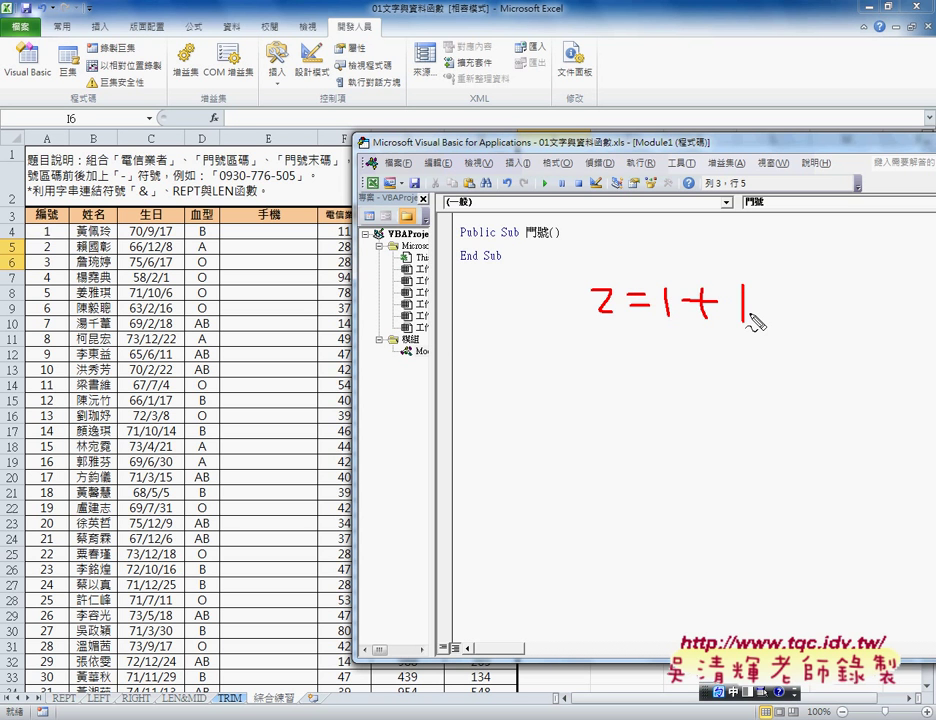
left_click_drag(669, 329, 760, 332)
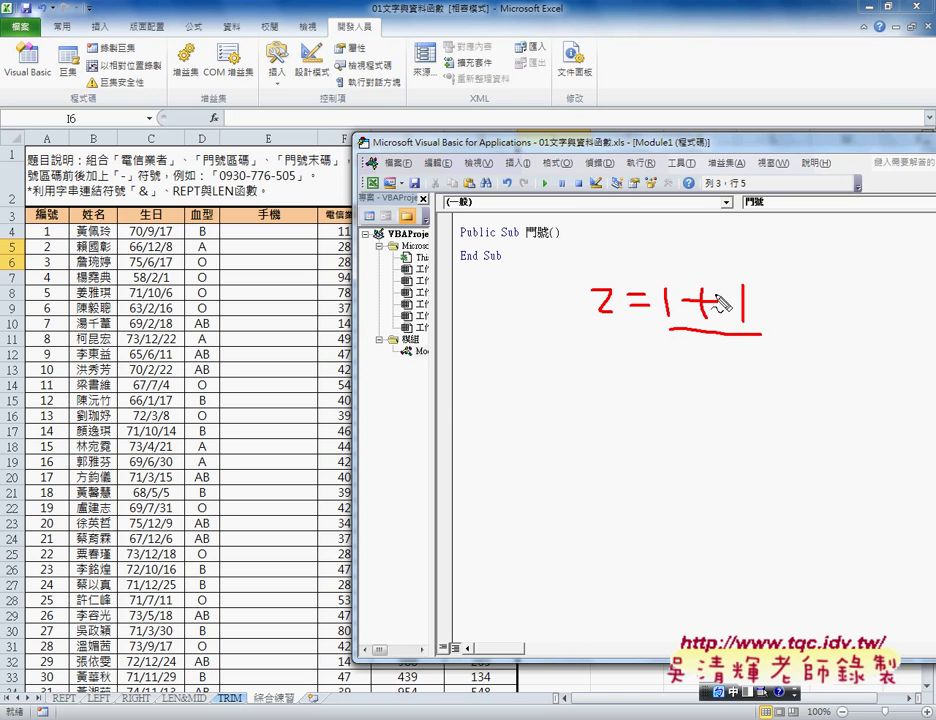
mouse_move(710, 274)
left_mouse_down()
mouse_move(600, 274)
mouse_move(618, 281)
left_mouse_up()
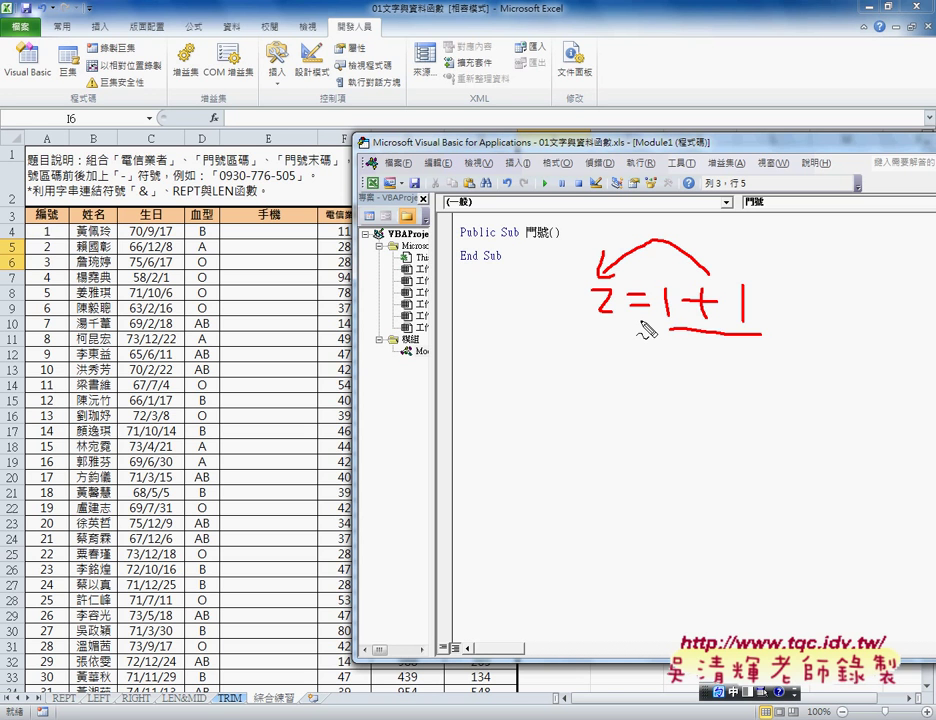
left_click_drag(615, 287, 612, 330)
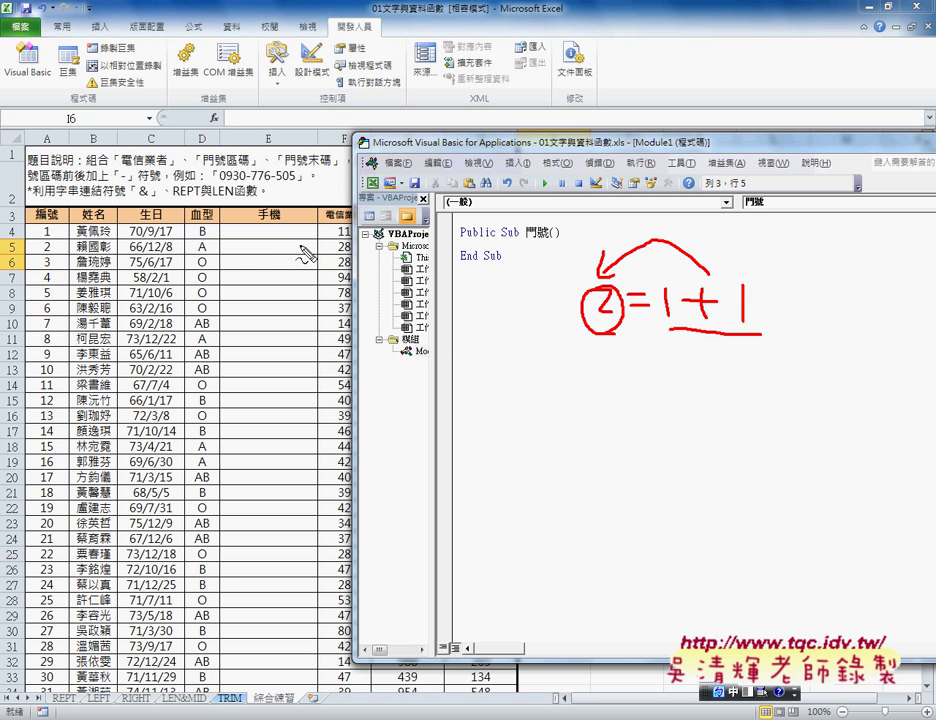
mouse_move(228, 226)
left_mouse_down()
mouse_move(318, 225)
mouse_move(293, 253)
left_mouse_up()
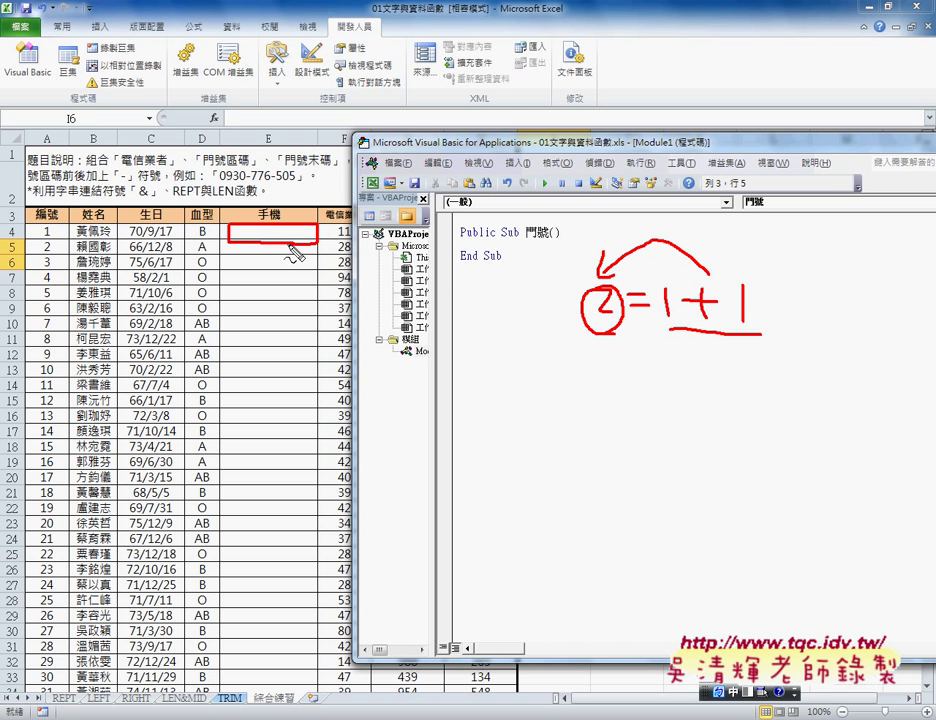
key("Escape")
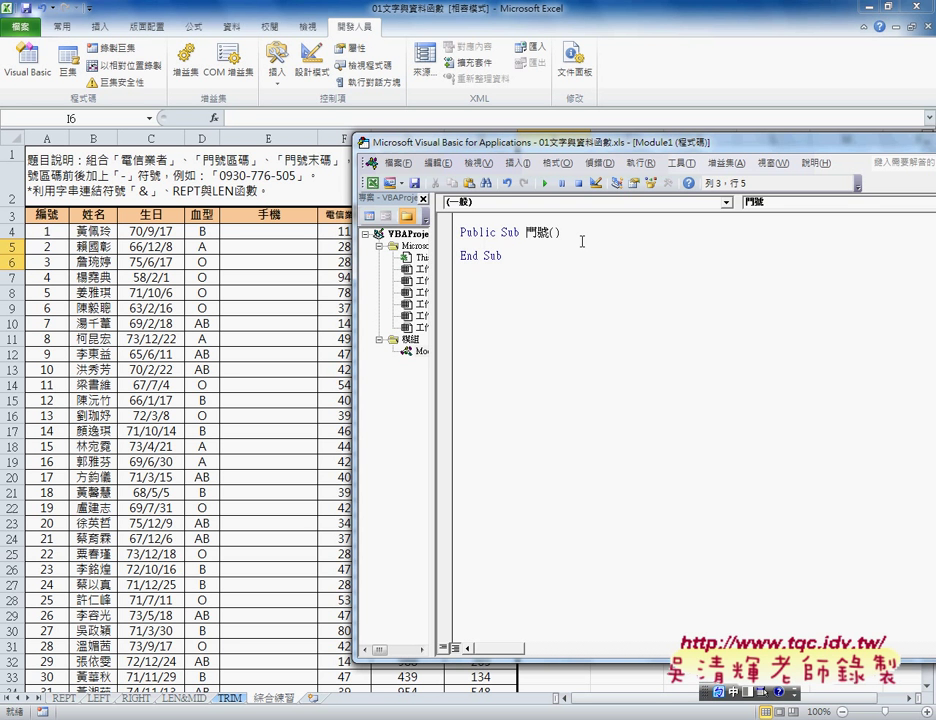
Switch to English input and type cells(4,"E") inside the 門號 procedure.
type("vu")
key("BackSpace")
key("BackSpace")
key("shift")
type("ce")
type("lls")
type("(")
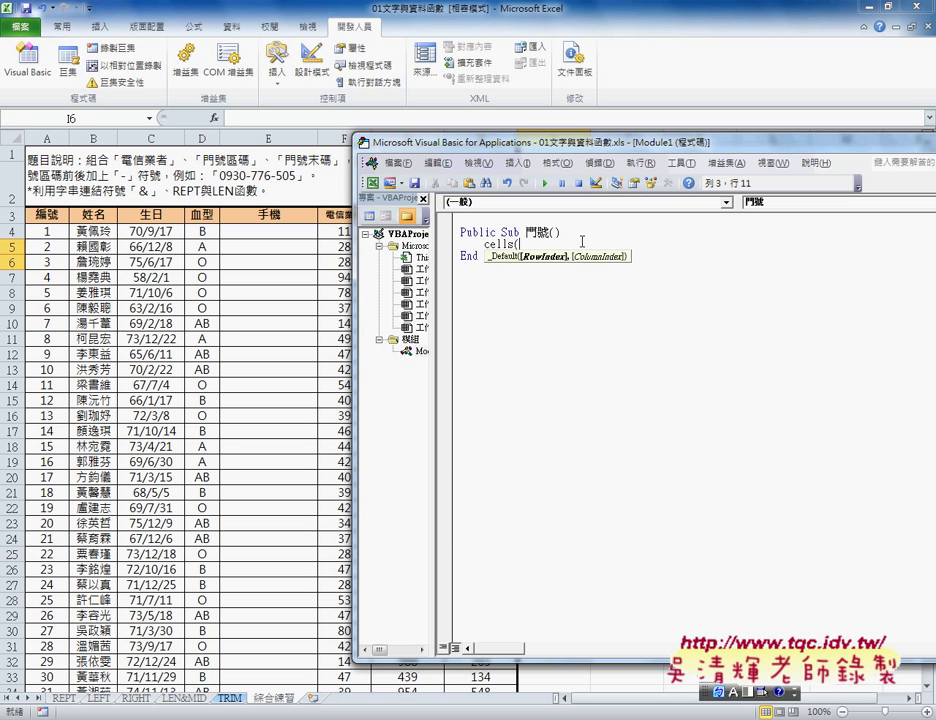
type("4")
type(",")
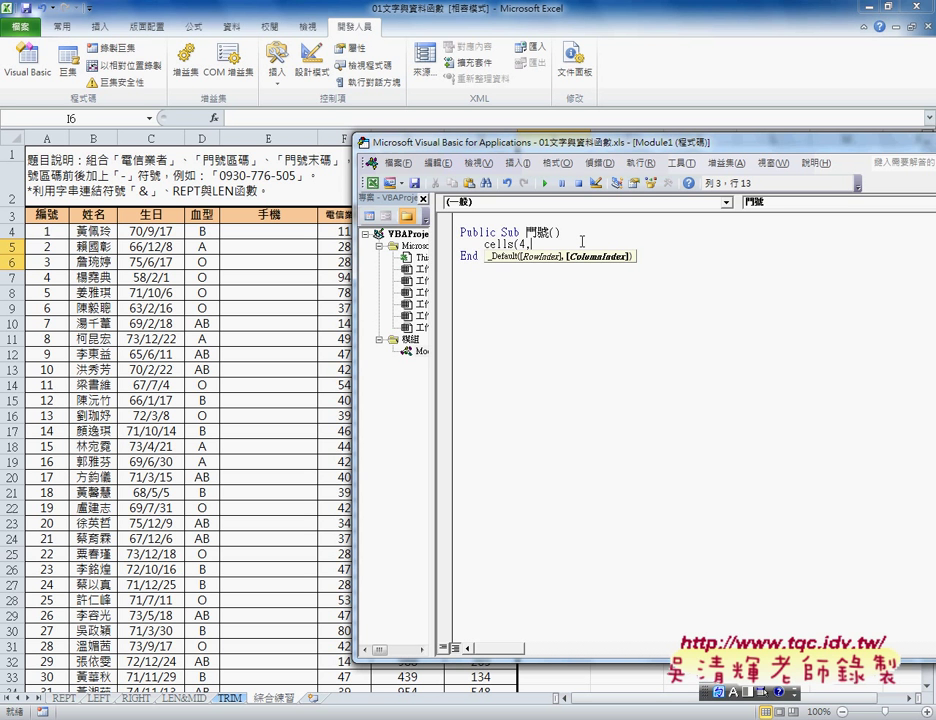
type("5")
key("BackSpace")
type("\"")
type("E\"")
type(")")
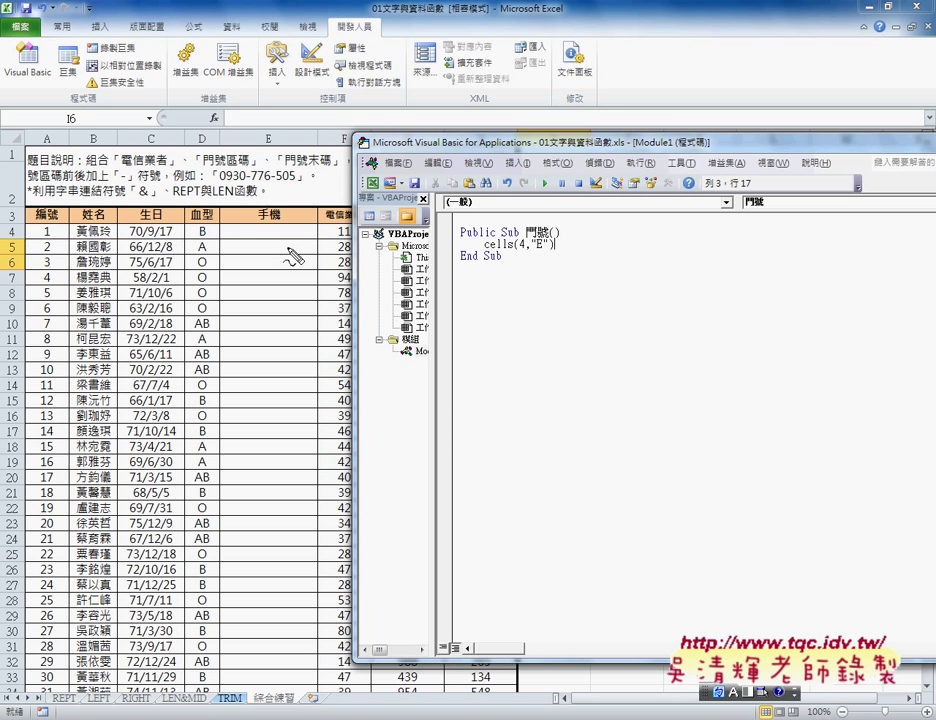
Append ="09" & to the statement and lower the editor to reveal columns F–H.
mouse_move(297, 246)
left_mouse_down()
mouse_move(222, 232)
mouse_move(307, 252)
mouse_move(543, 250)
left_mouse_up()
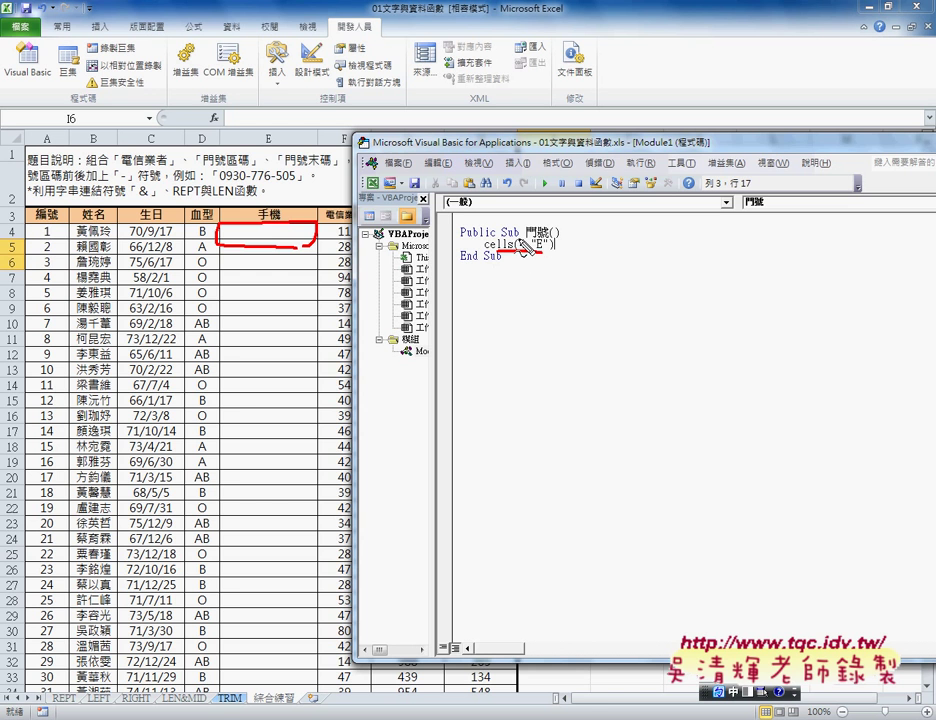
left_click_drag(338, 204, 344, 228)
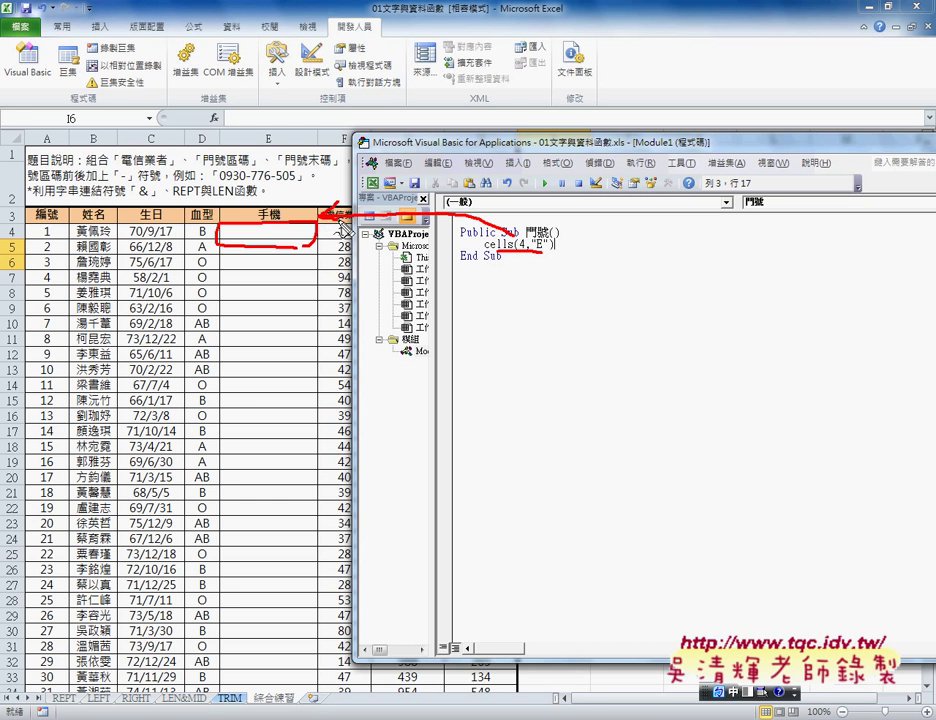
key("Escape")
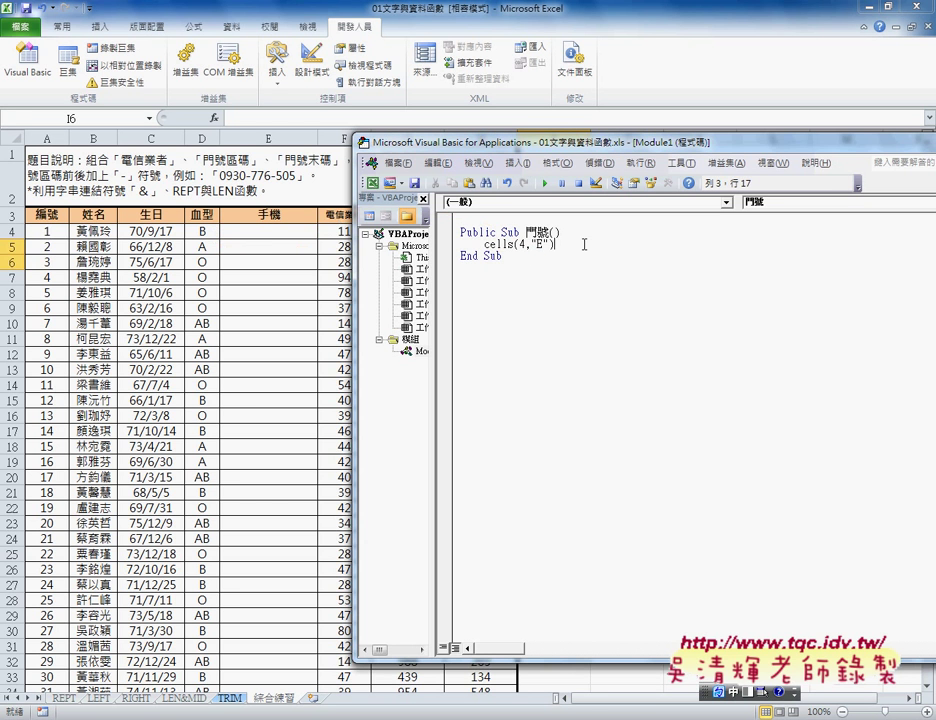
type("=\"")
type("09")
type("\" ")
type("&")
mouse_move(575, 144)
left_mouse_down()
mouse_move(575, 260)
mouse_move(479, 270)
left_mouse_up()
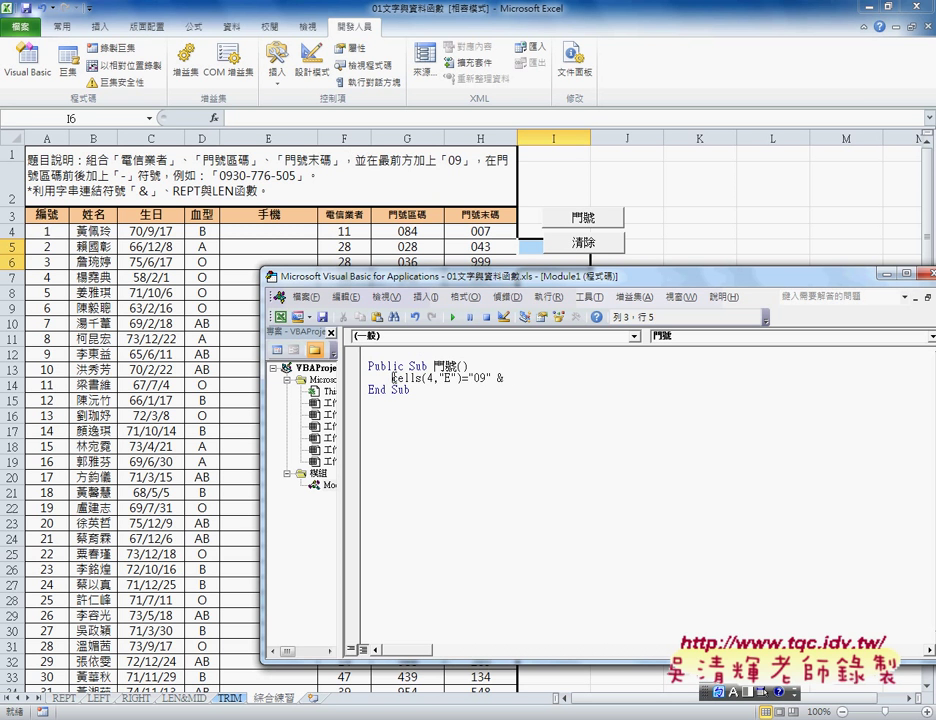
Append cells(4,"F") & "-" & to the statement by copying and editing the E reference.
left_click_drag(392, 378, 461, 380)
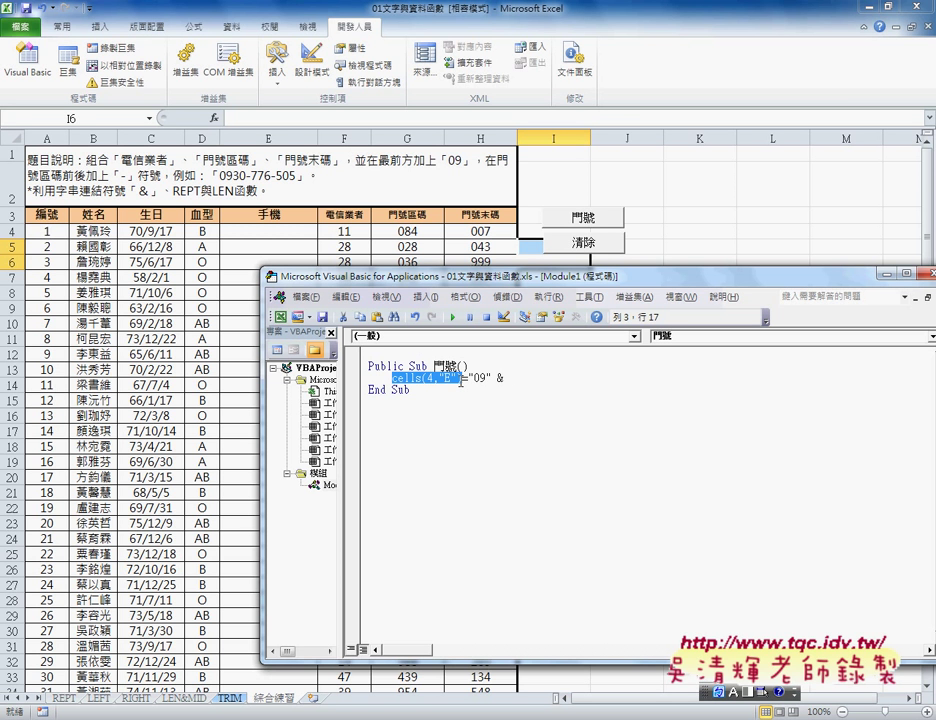
left_click(536, 380)
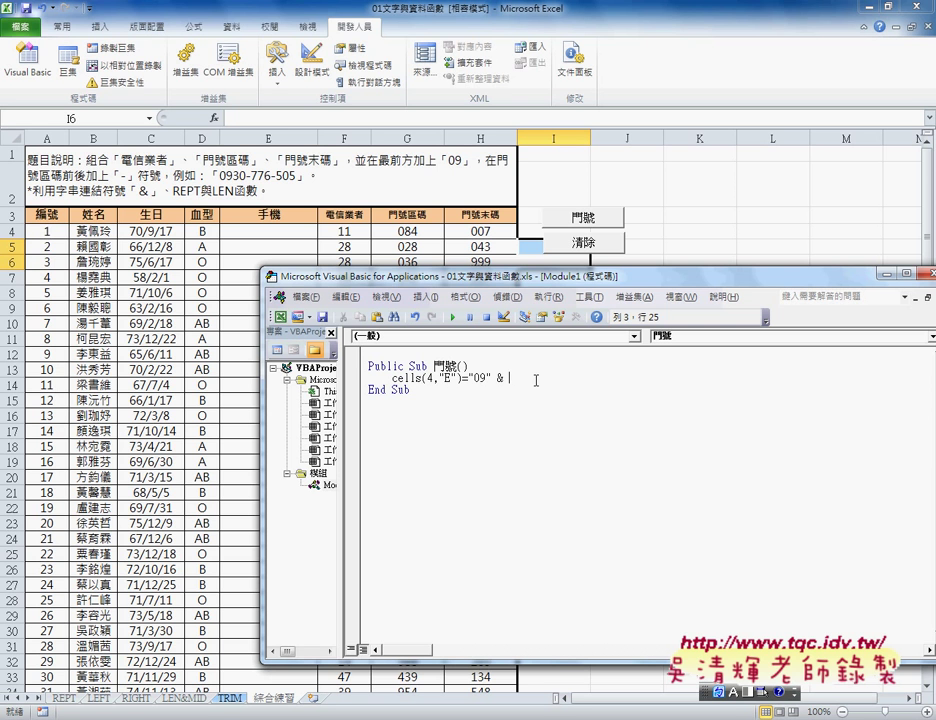
type("cells(4,\"E\")")
double_click(564, 378)
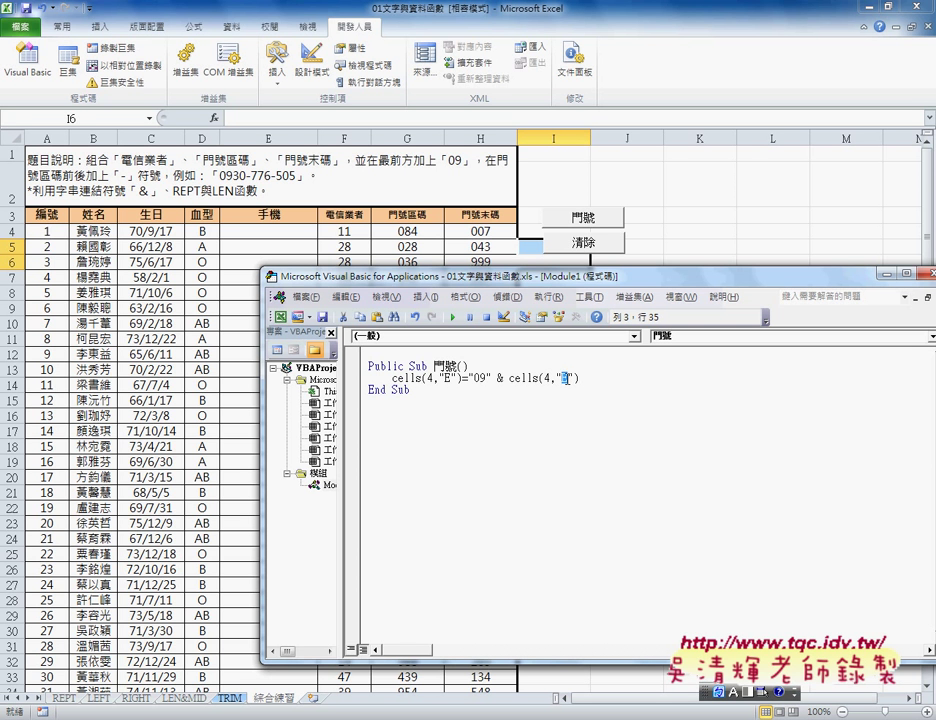
type("F")
left_click(607, 374)
type("& ")
type("\"-\"")
type(" &")
Append column G padded to three digits as format(cells(4,"G"),"000").
left_click_drag(509, 378, 581, 379)
key("ctrl+c")
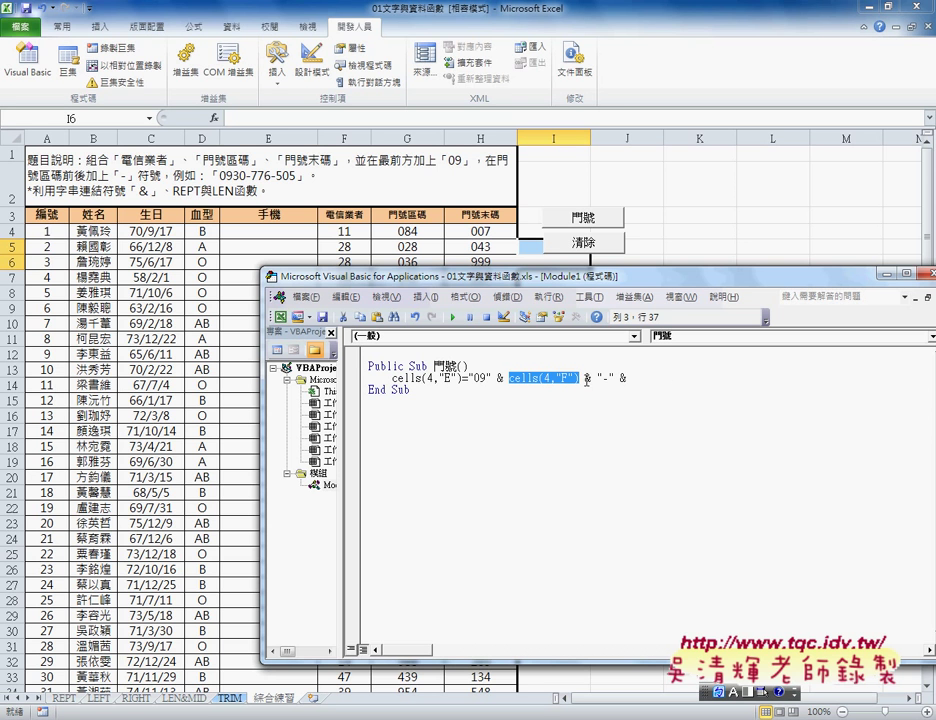
left_click(694, 382)
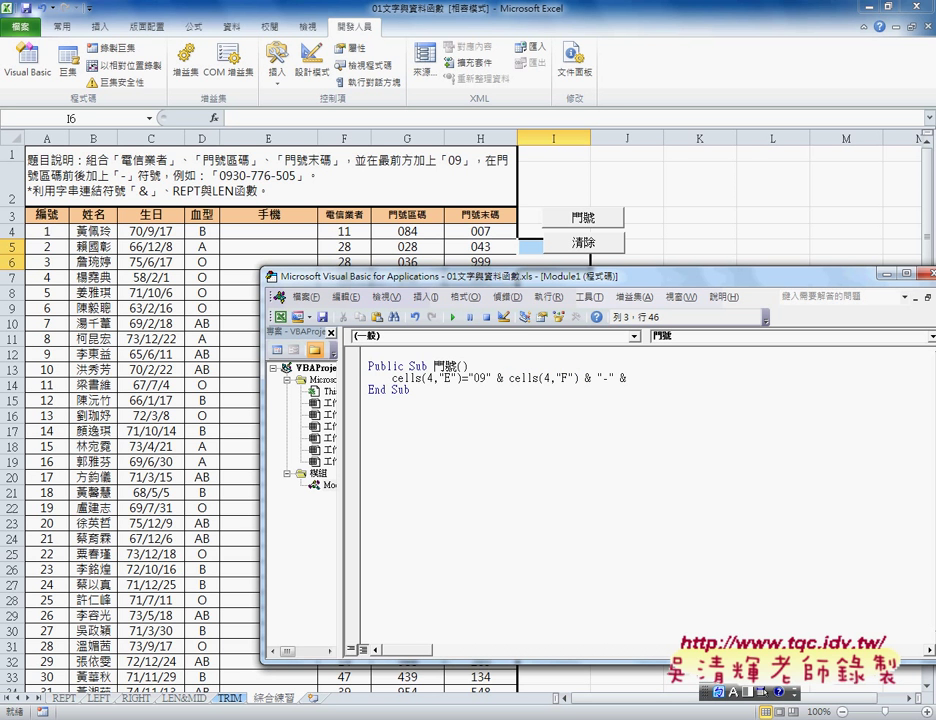
key("ctrl+v")
double_click(688, 378)
type("G")
left_click(632, 379)
type("form")
type("at")
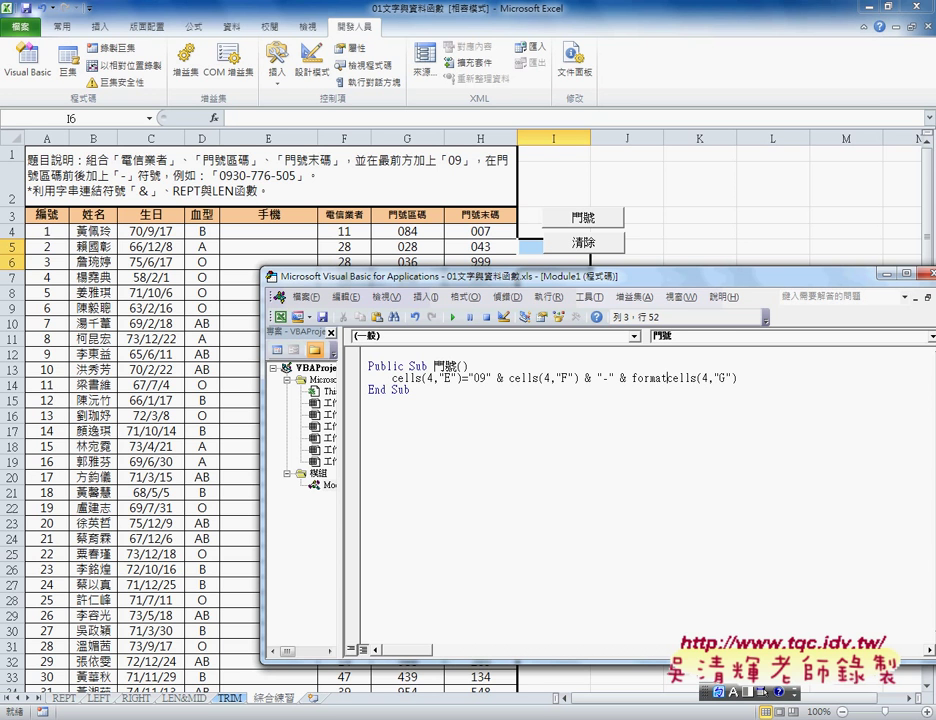
type("(")
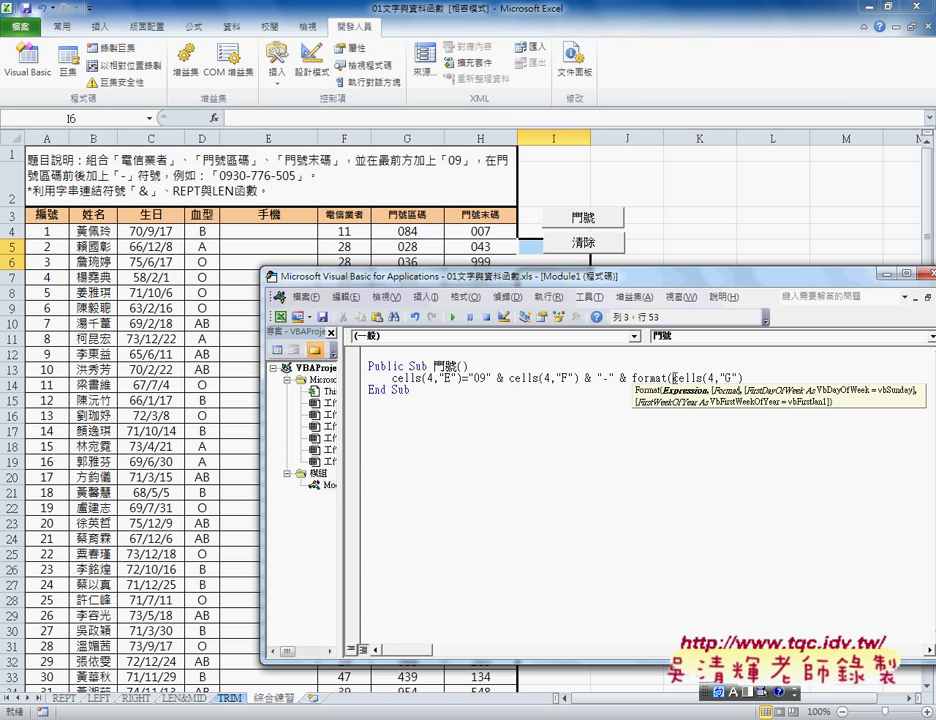
left_click_drag(673, 378, 743, 378)
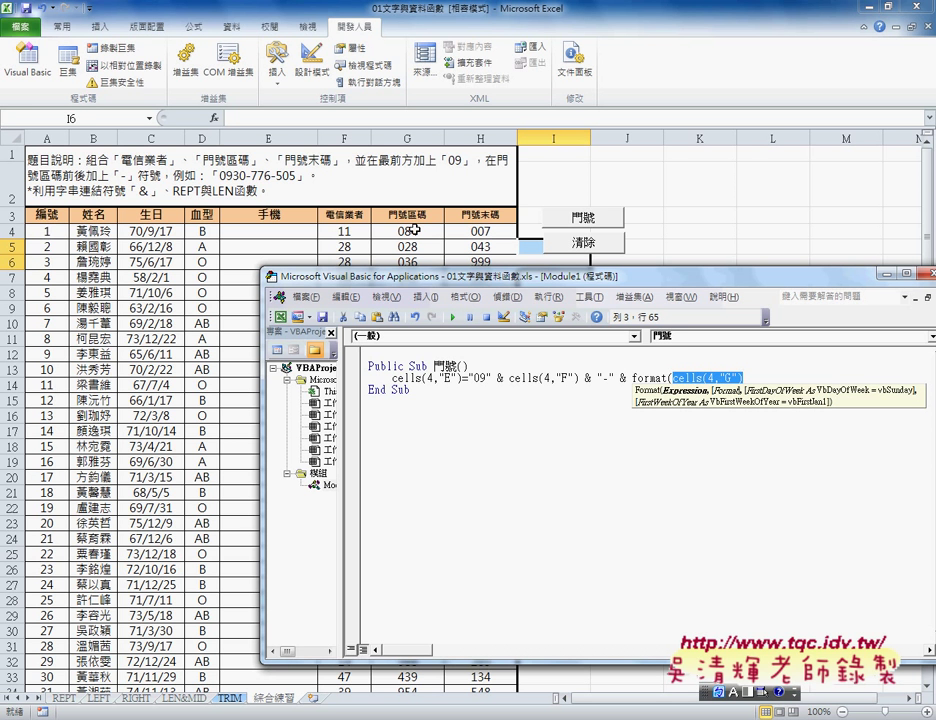
left_click(763, 378)
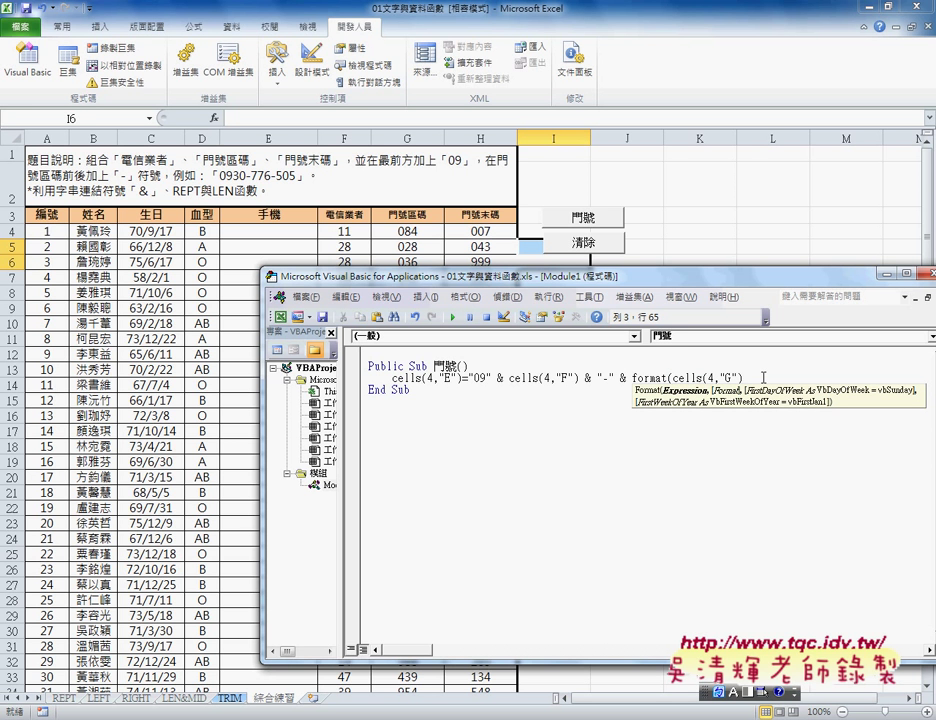
type(",\"")
type("000\"")
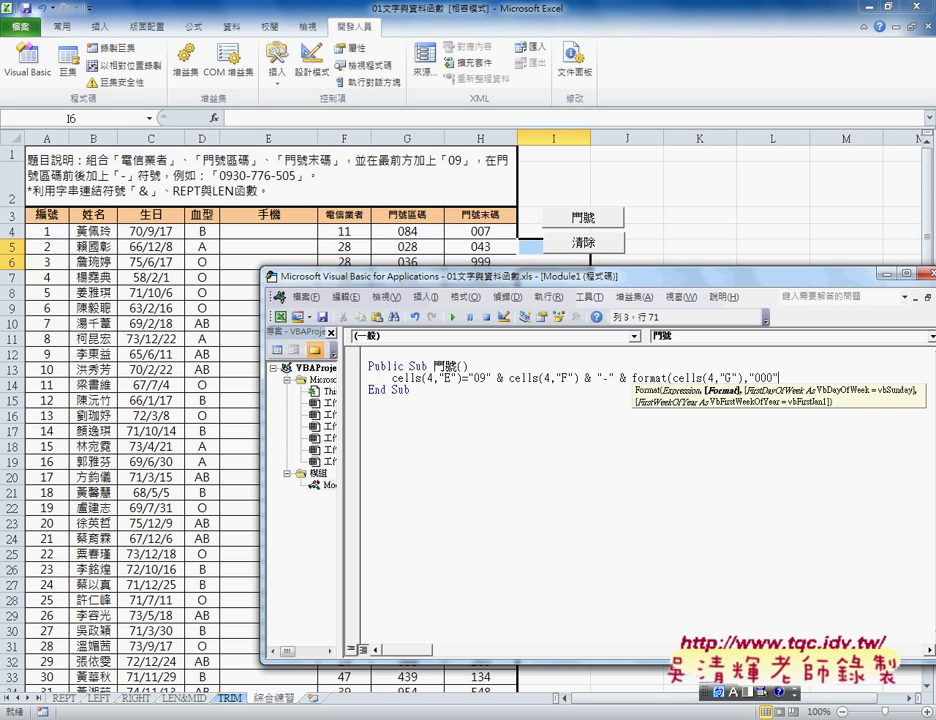
type(")")
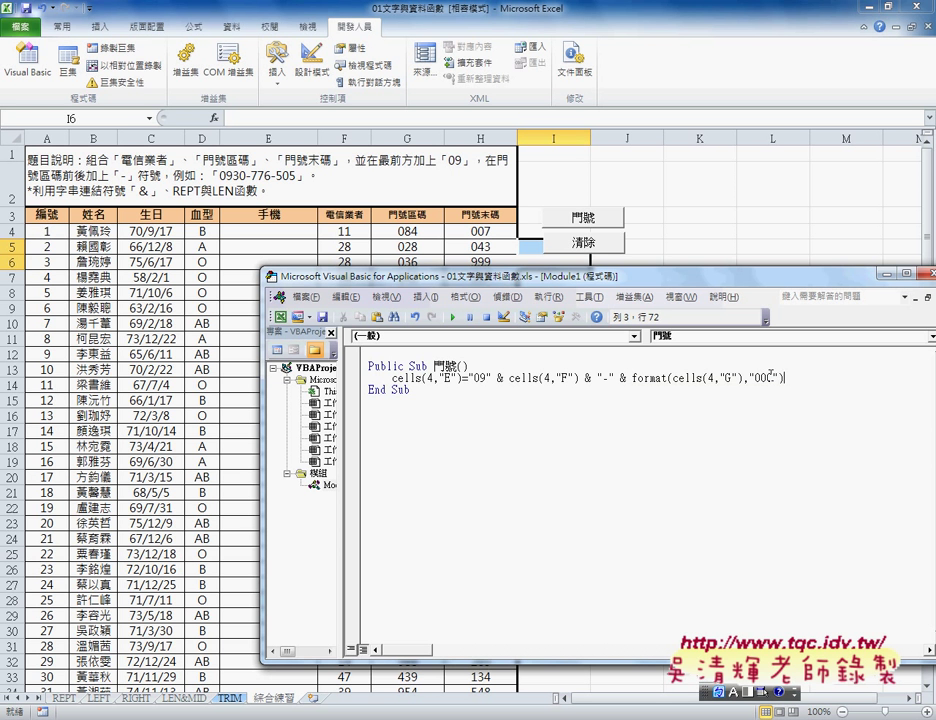
Select the & "-" & format(cells(4,"G"),"000") portion for reuse and return to the line end.
double_click(590, 378)
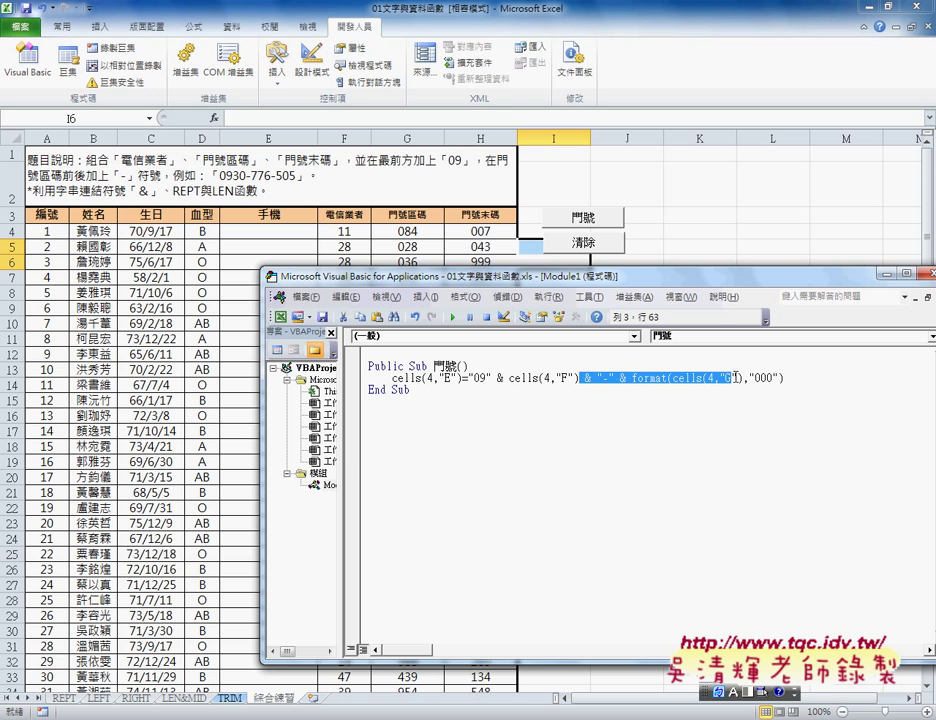
left_click_drag(591, 378, 784, 378)
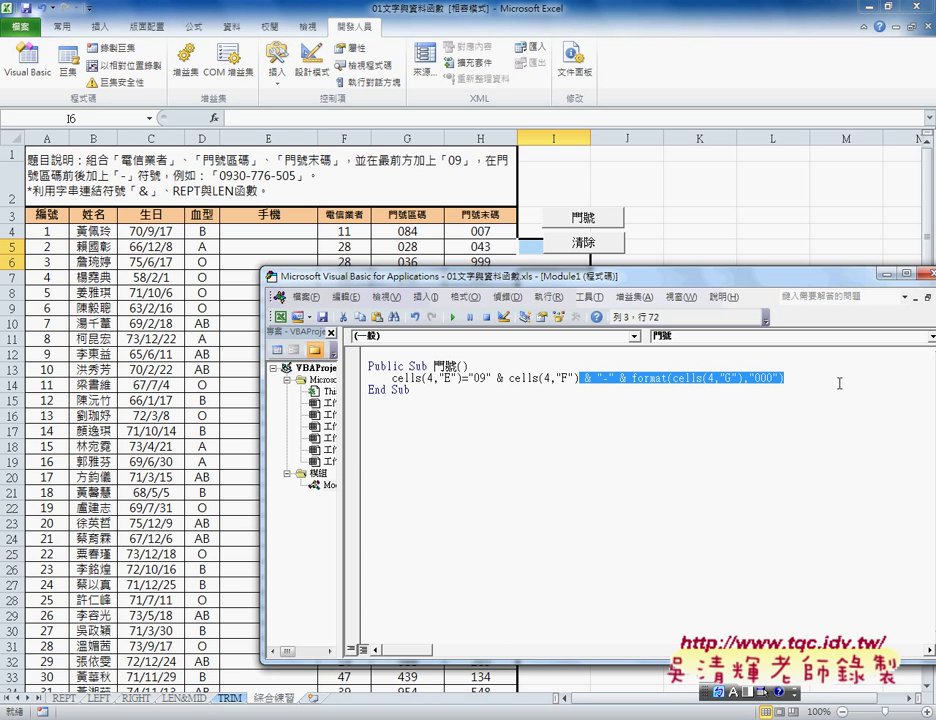
left_click_drag(660, 279, 528, 268)
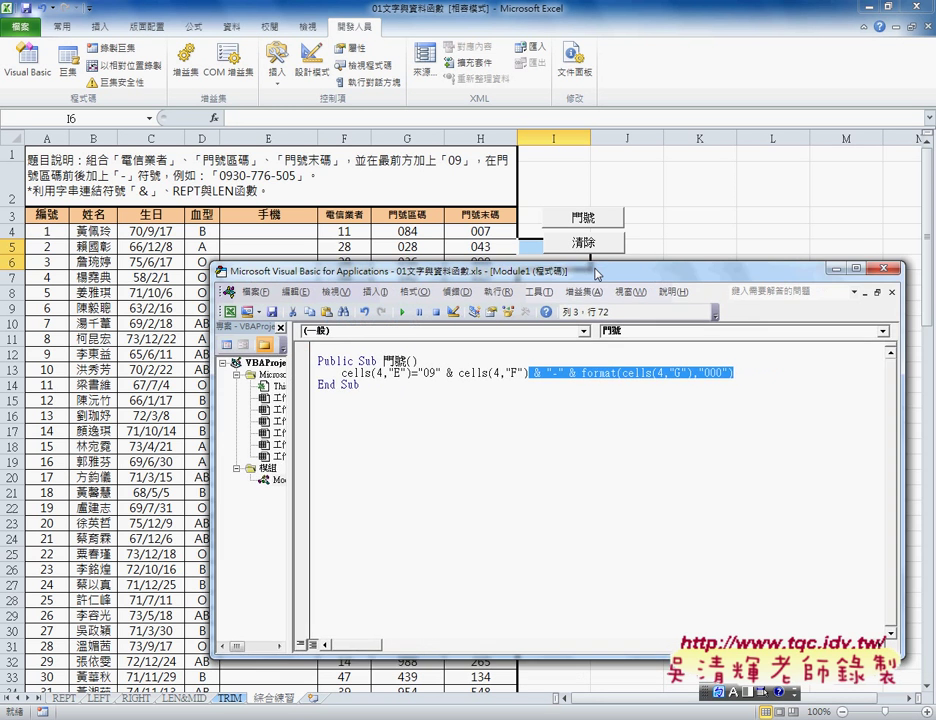
left_click(670, 368)
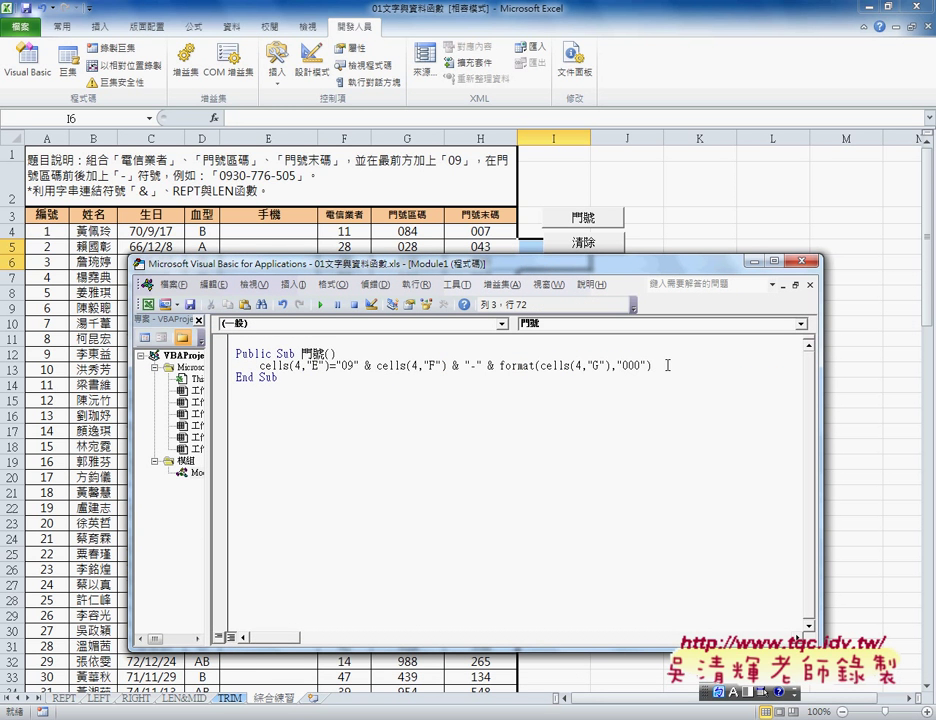
Append & "-" & Format(Cells(4,"H"),"000"), widen the window, and let VBA auto-format the line.
type("& \"-\" & format(cells(4,\"G\"),\"000\")")
double_click(607, 366)
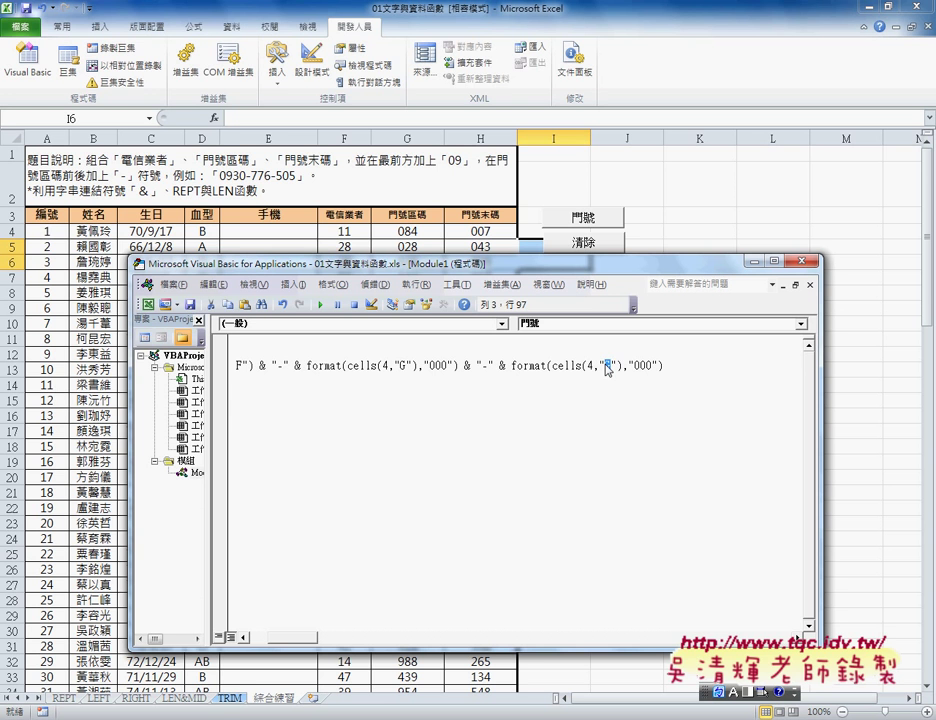
type("H")
left_click_drag(279, 640, 262, 638)
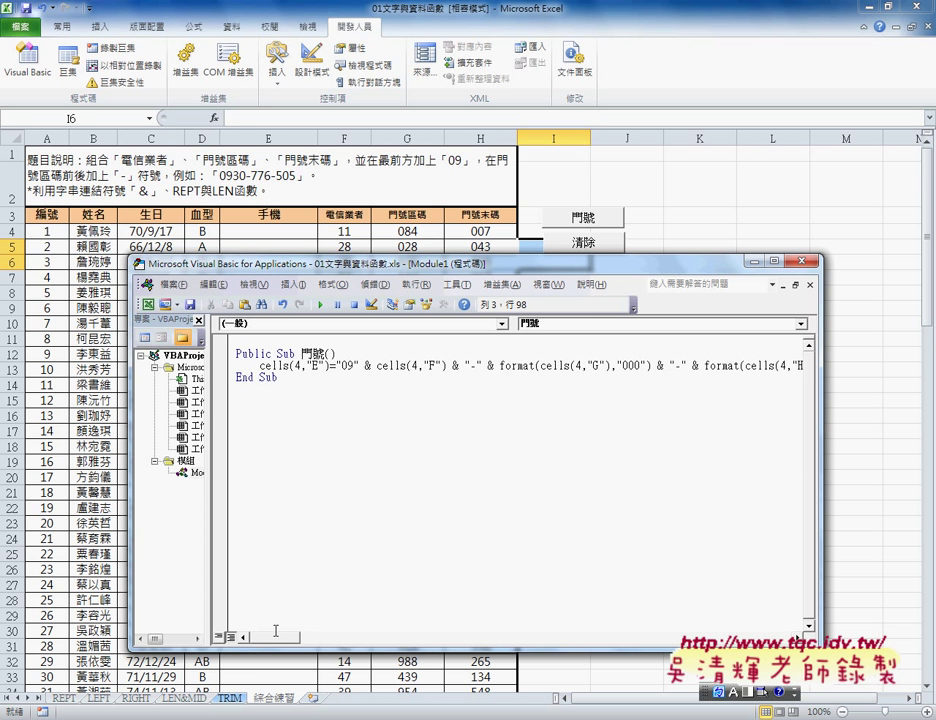
left_click_drag(822, 436, 919, 436)
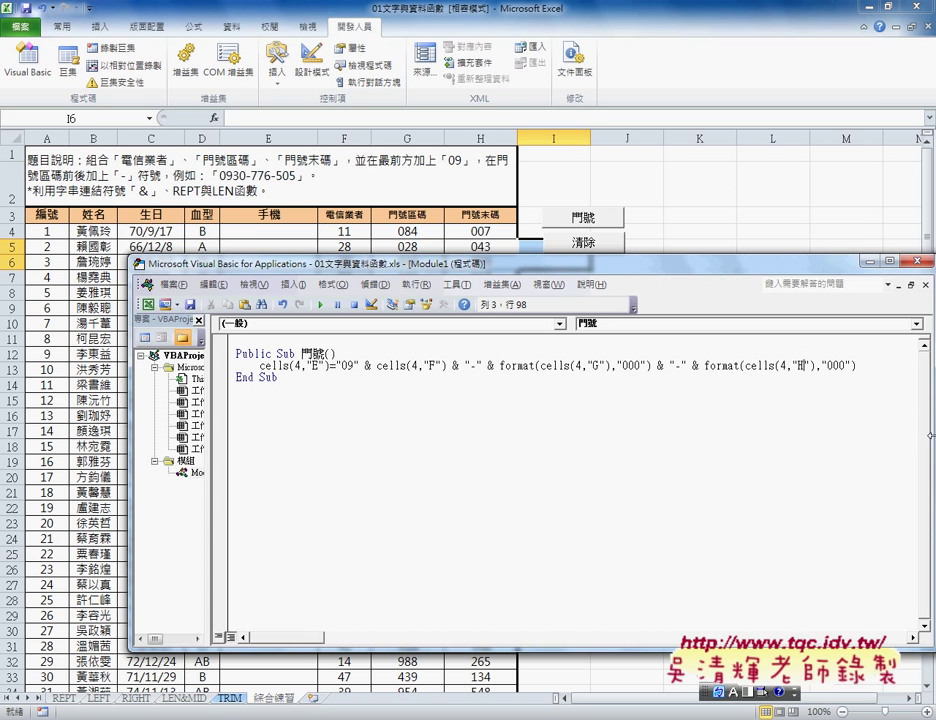
double_click(273, 365)
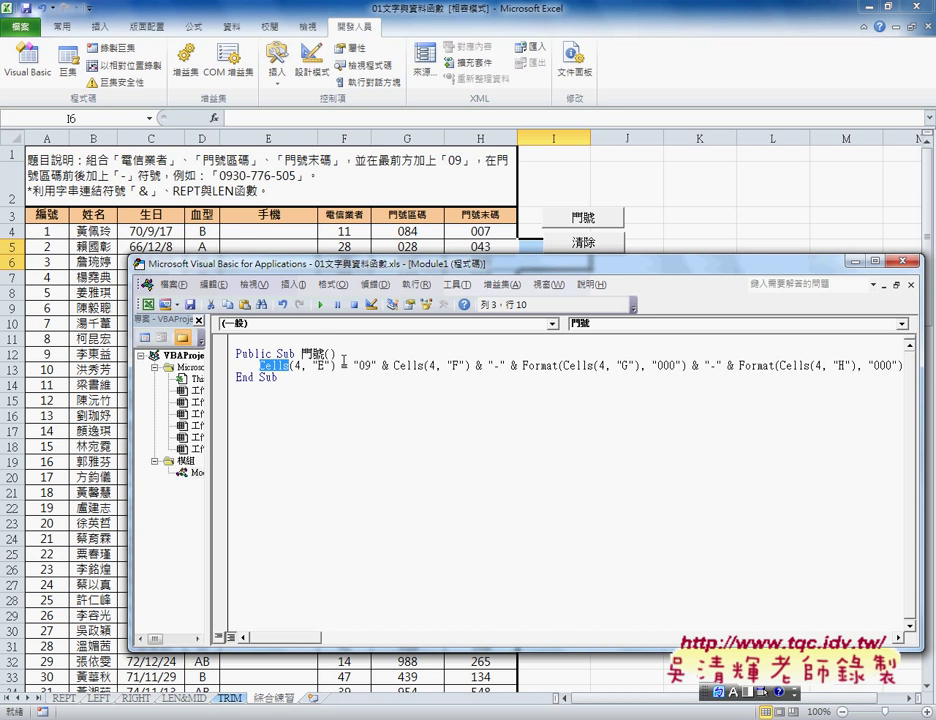
key("Right")
key("Right")
key("Right")
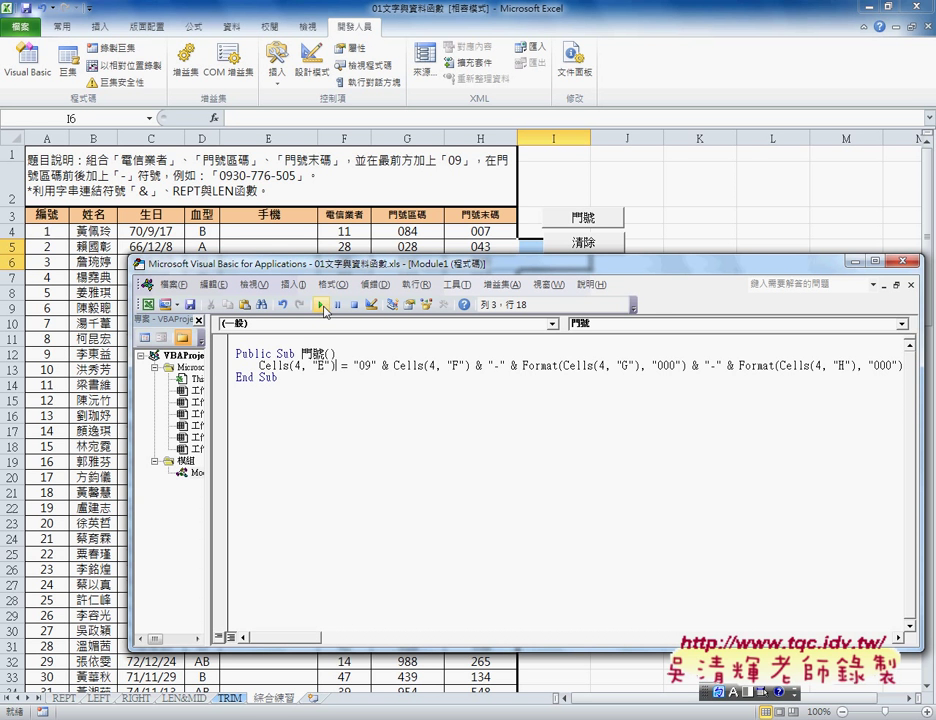
double_click(304, 354)
left_click_drag(259, 366, 616, 366)
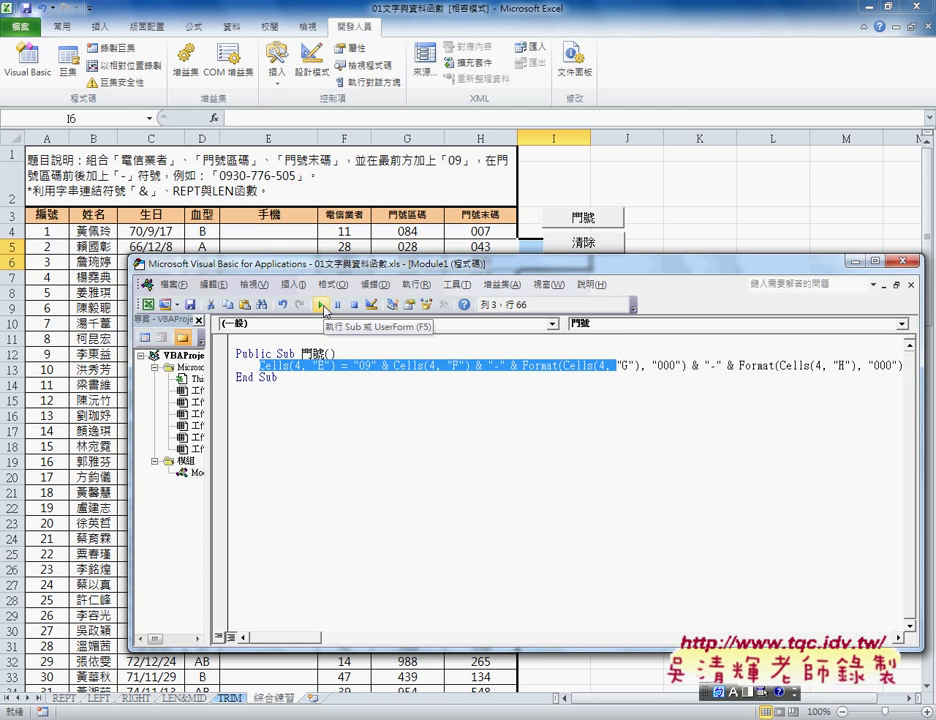
left_click(322, 304)
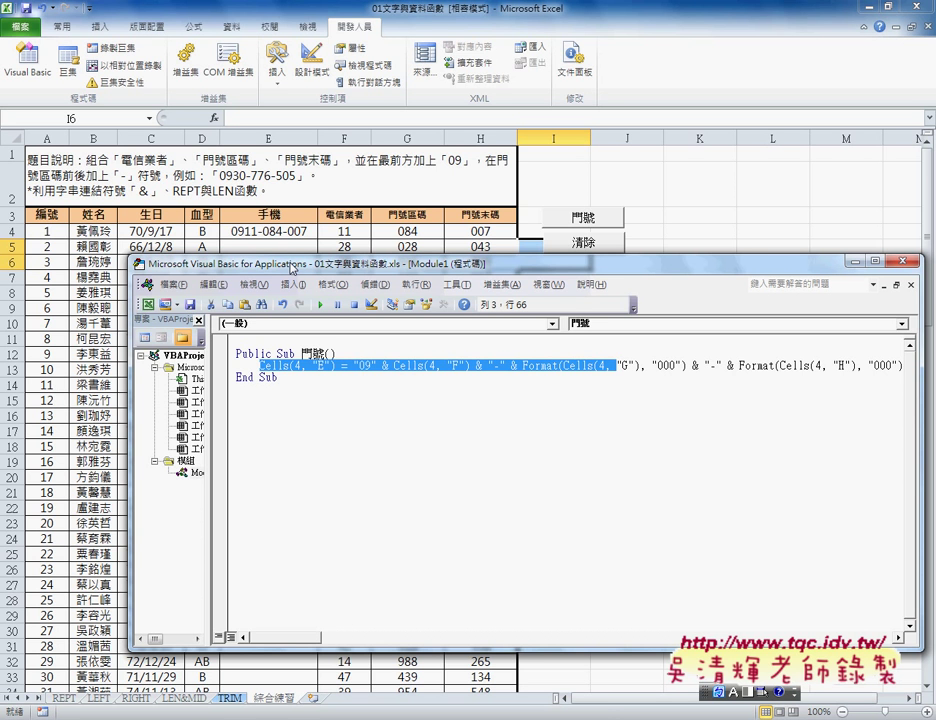
Return to the worksheet at row 4 and jump down to the last data row, 103.
left_click(9, 231)
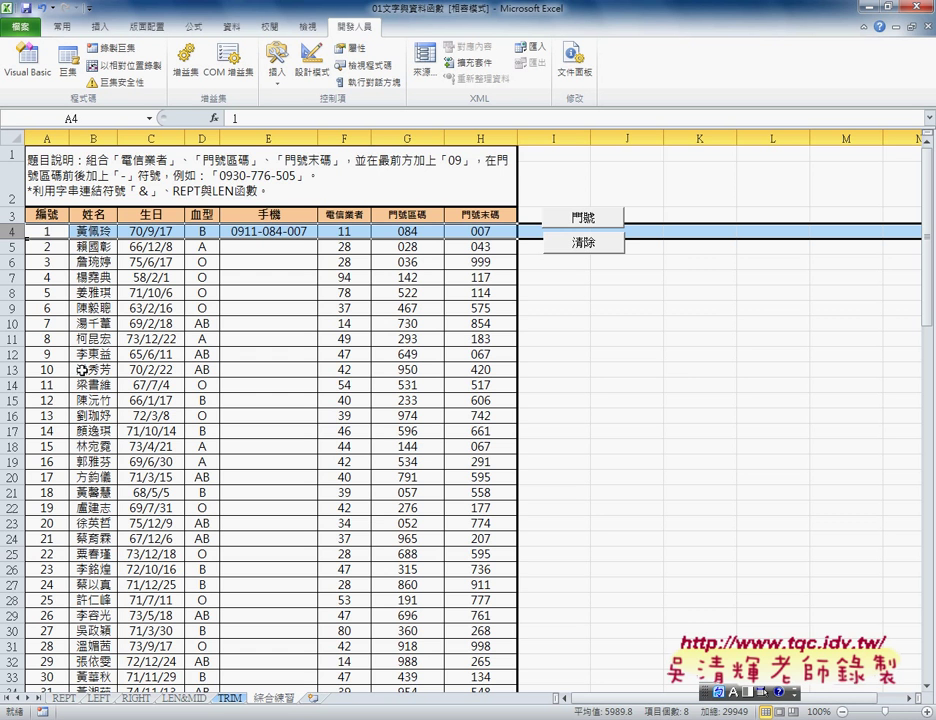
key("ctrl+Down")
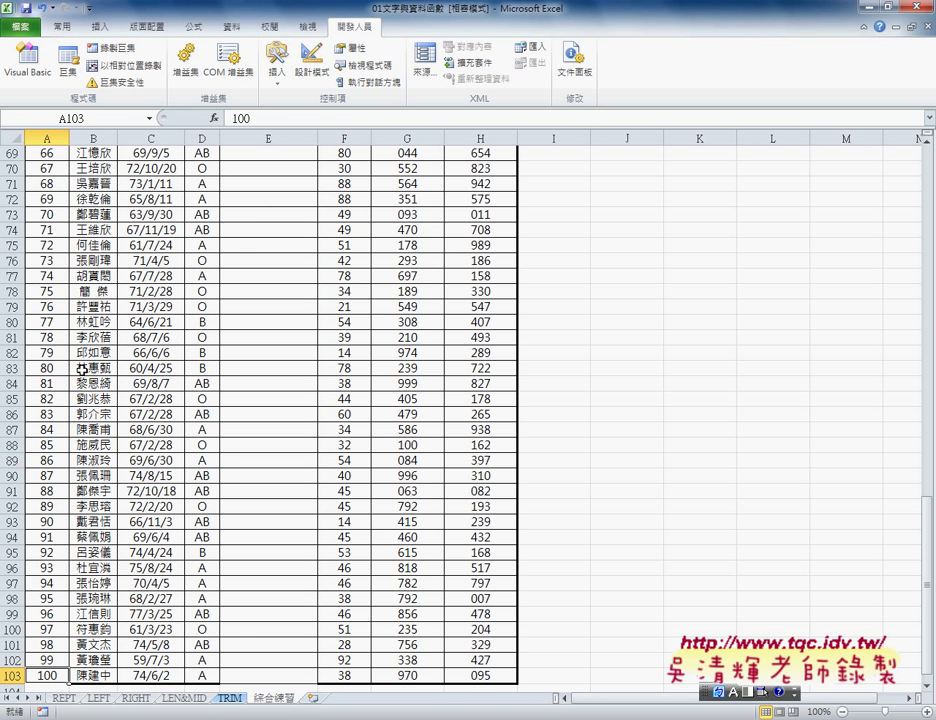